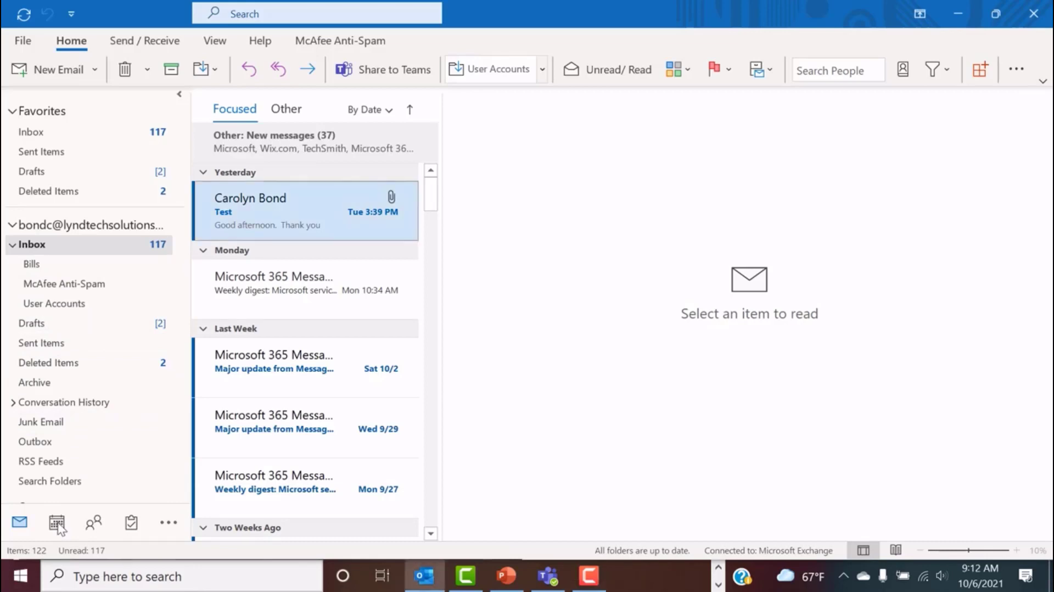
Open the calendar and start a new Teams meeting invitation
click(57, 524)
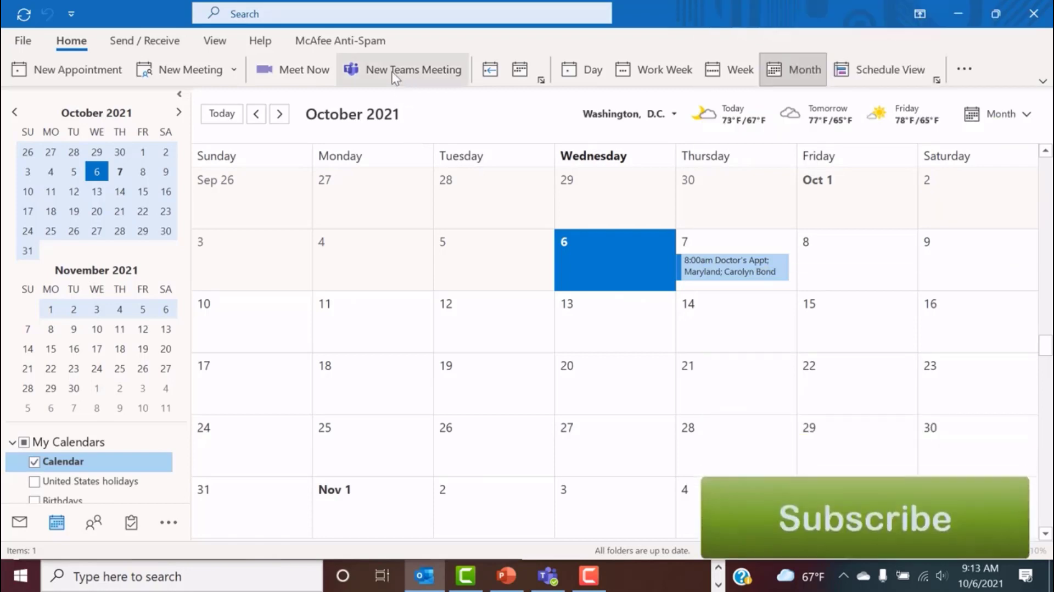
click(390, 70)
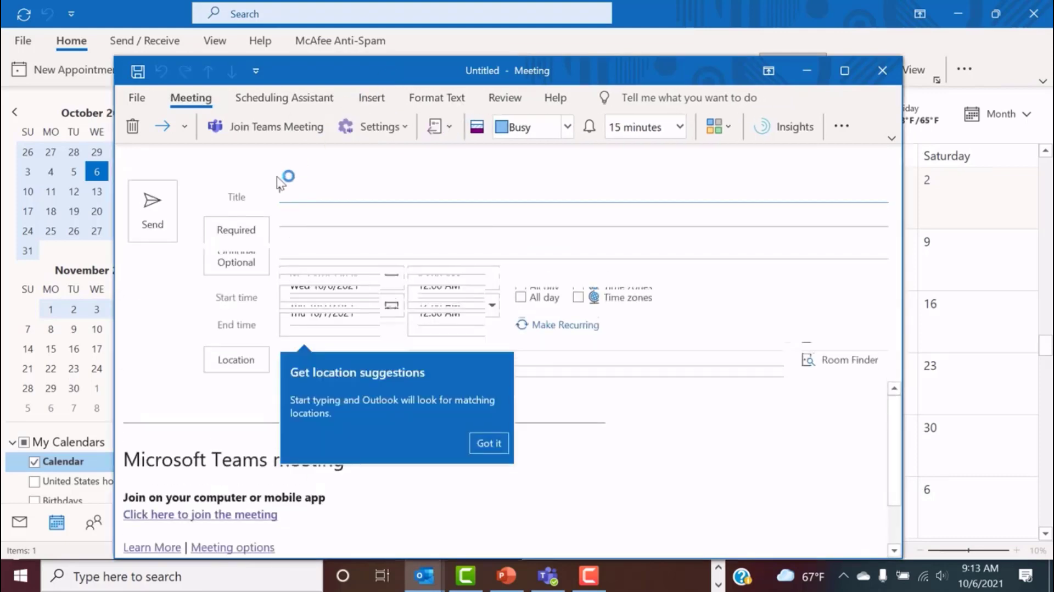
drag(456, 77, 435, 55)
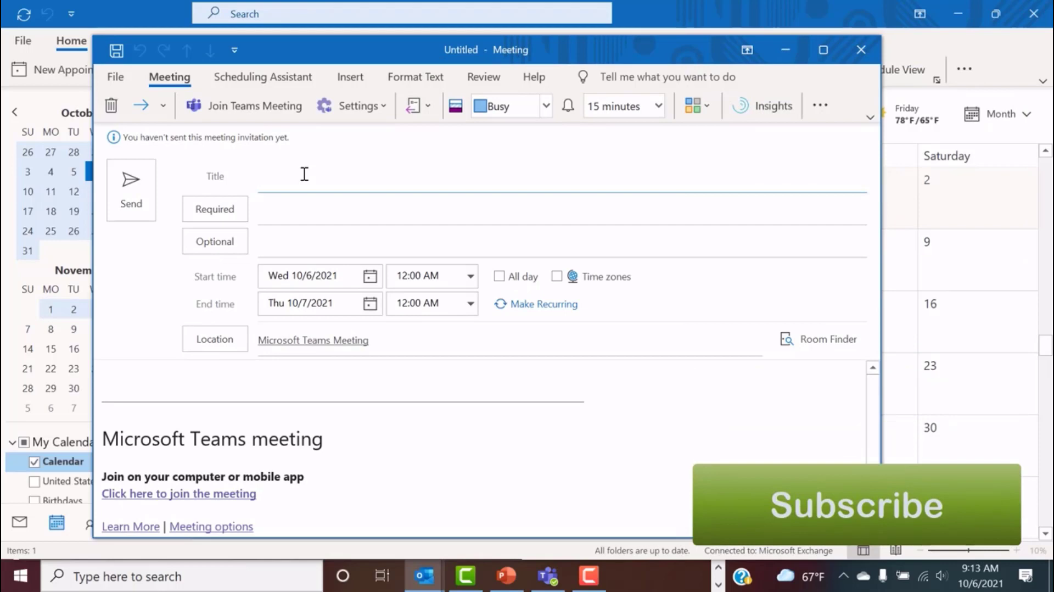
Title the meeting "Online Lunch Meeting" and add the ABC group as a required attendee
text(ONline)
key(BackSpace)
key(BackSpace)
key(BackSpace)
key(BackSpace)
key(BackSpace)
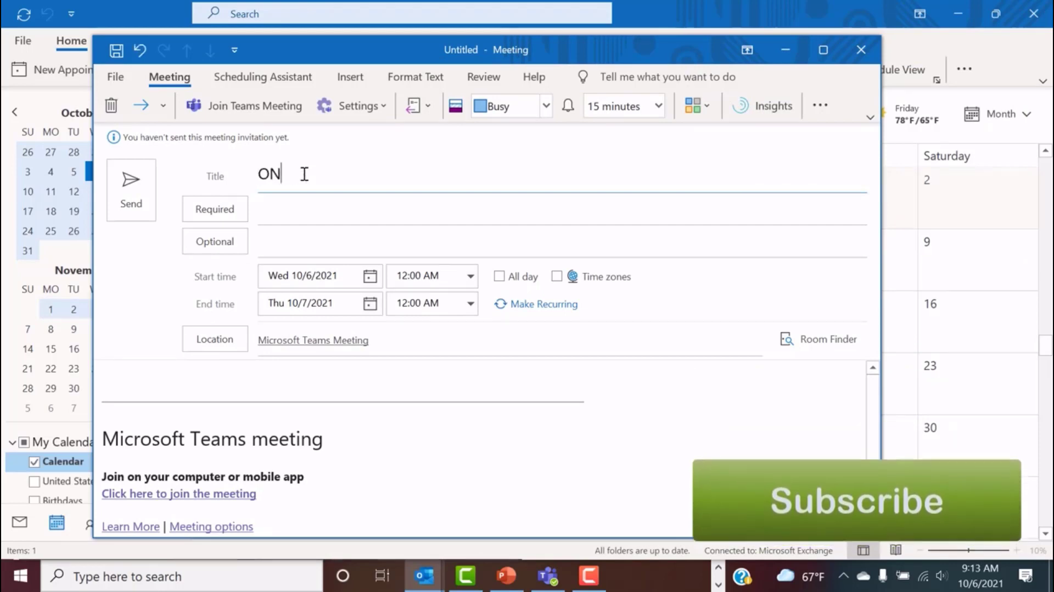
text(nli)
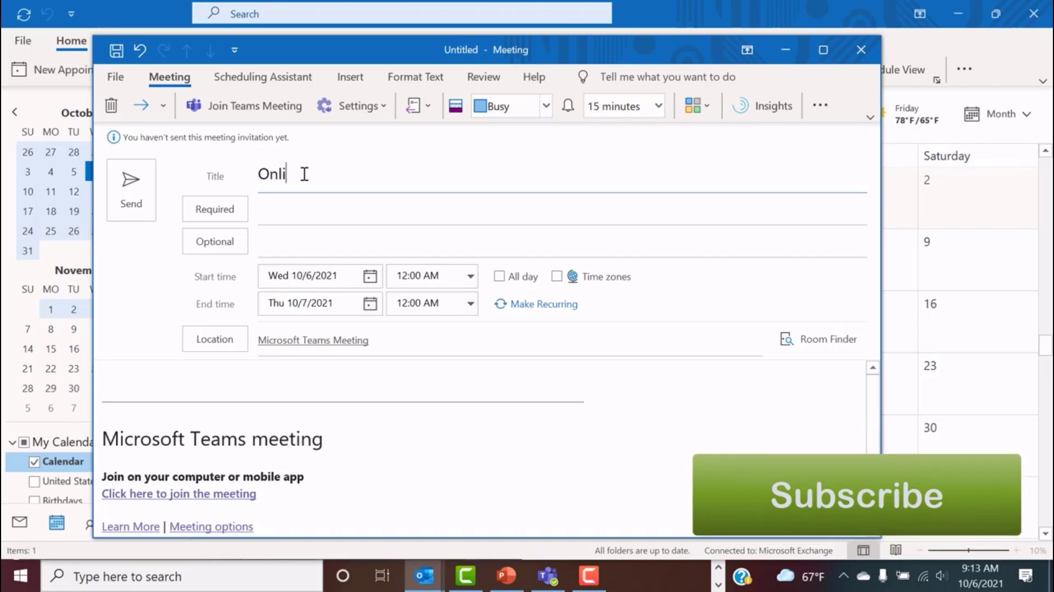
text(ne Lunc)
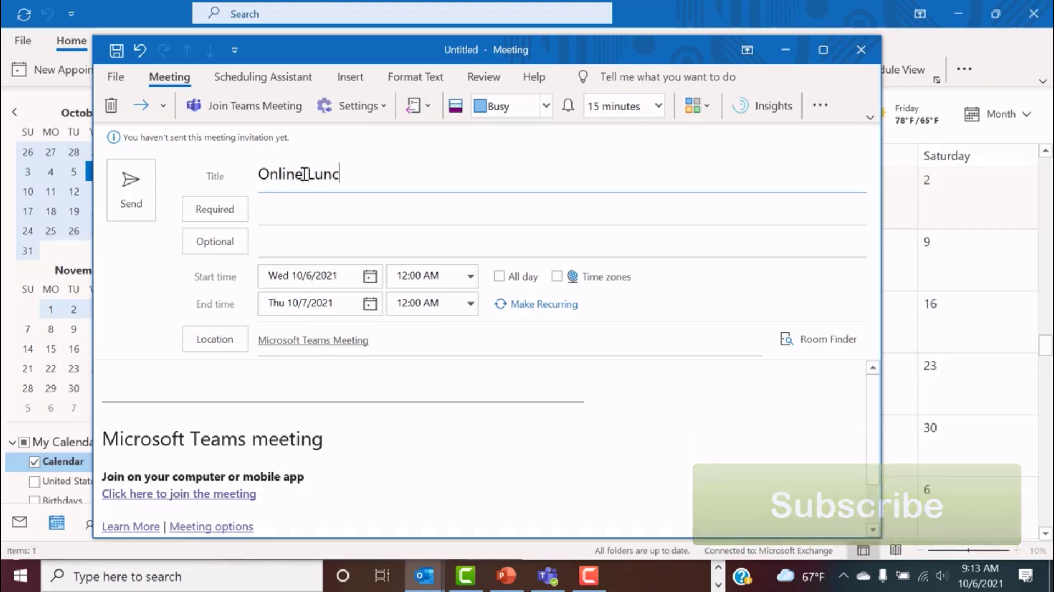
text(h Meeting)
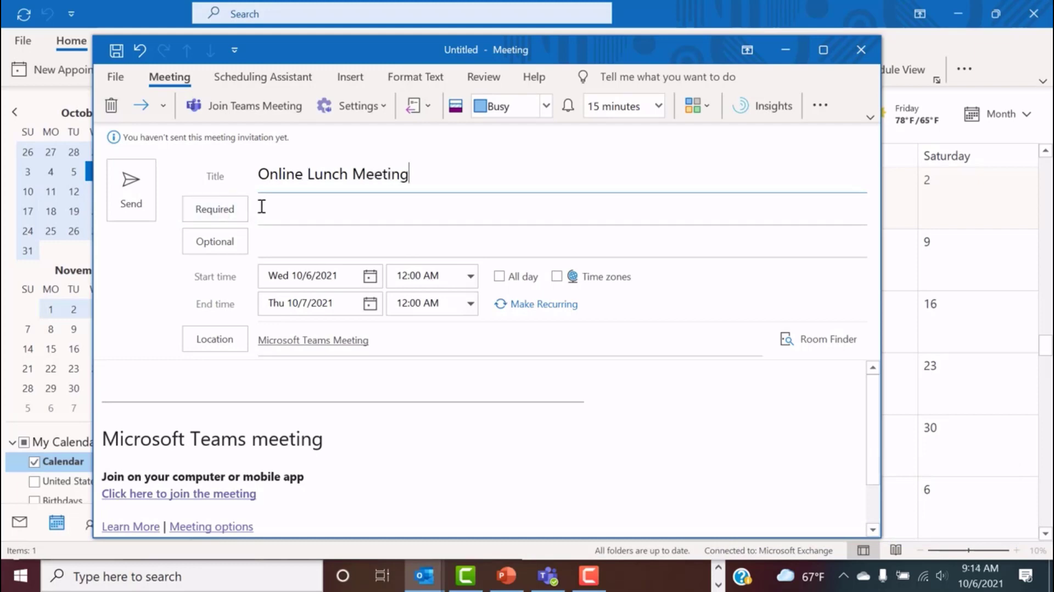
click(279, 210)
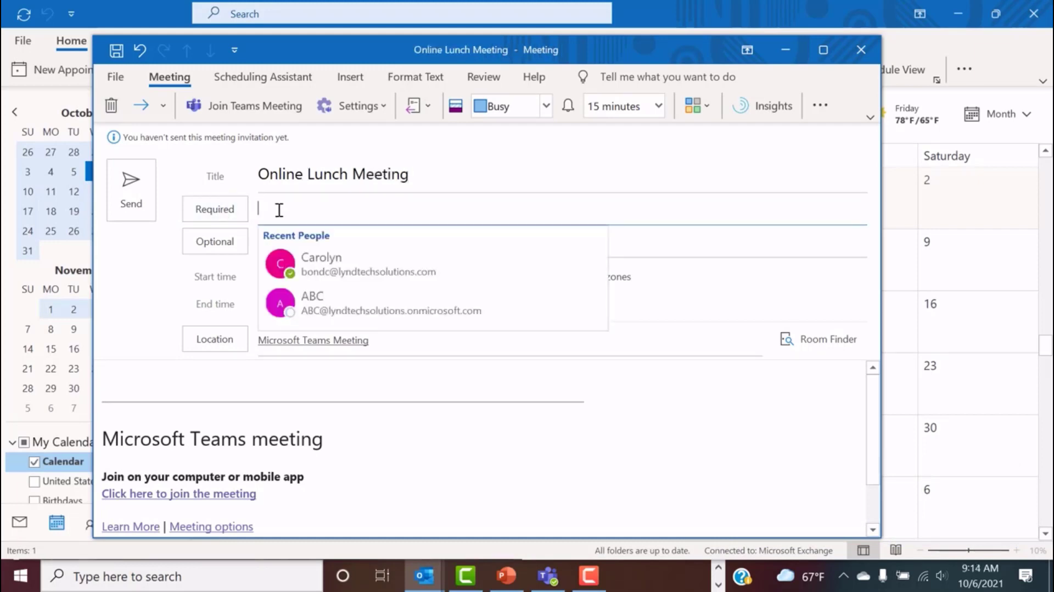
click(318, 301)
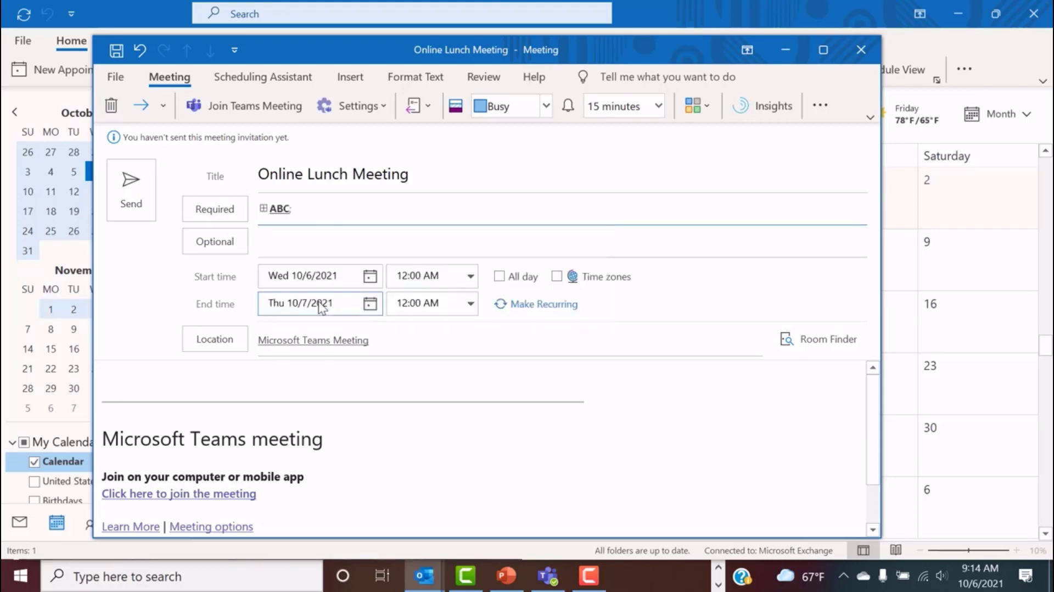
click(284, 242)
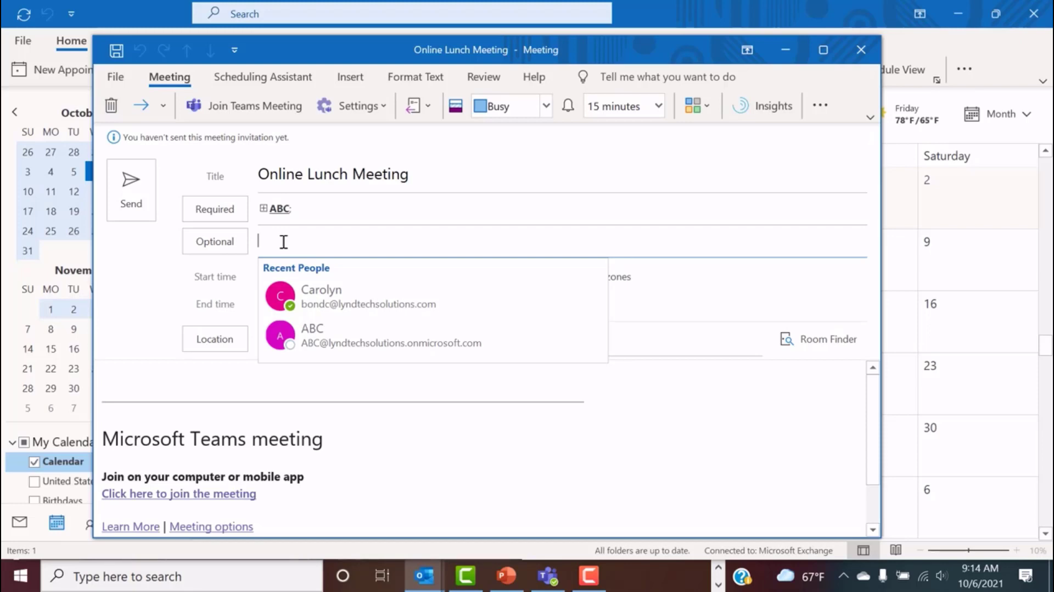
click(670, 278)
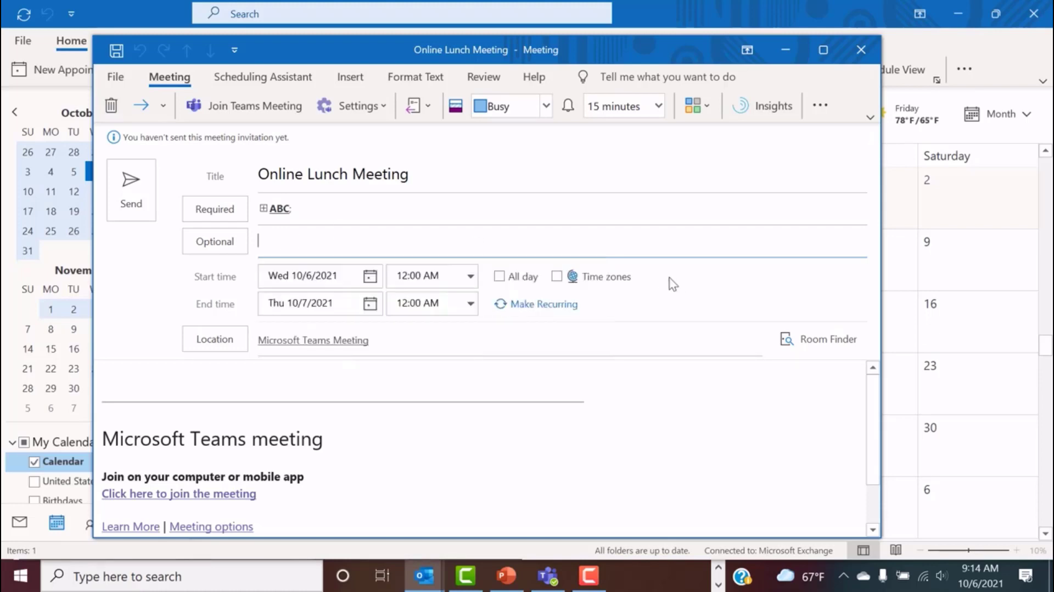
click(623, 106)
key(BackSpace)
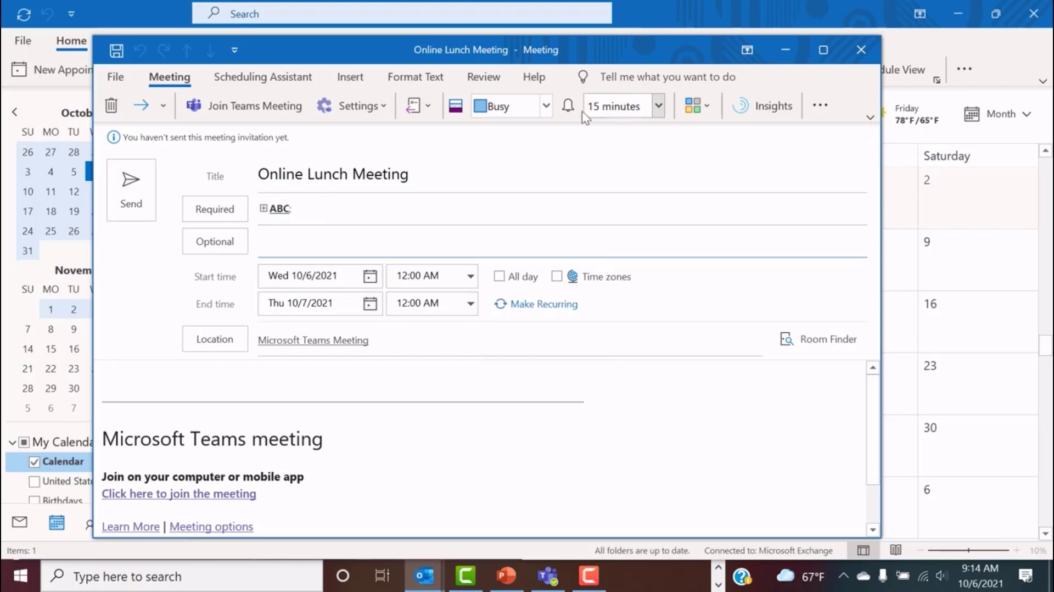
key(Escape)
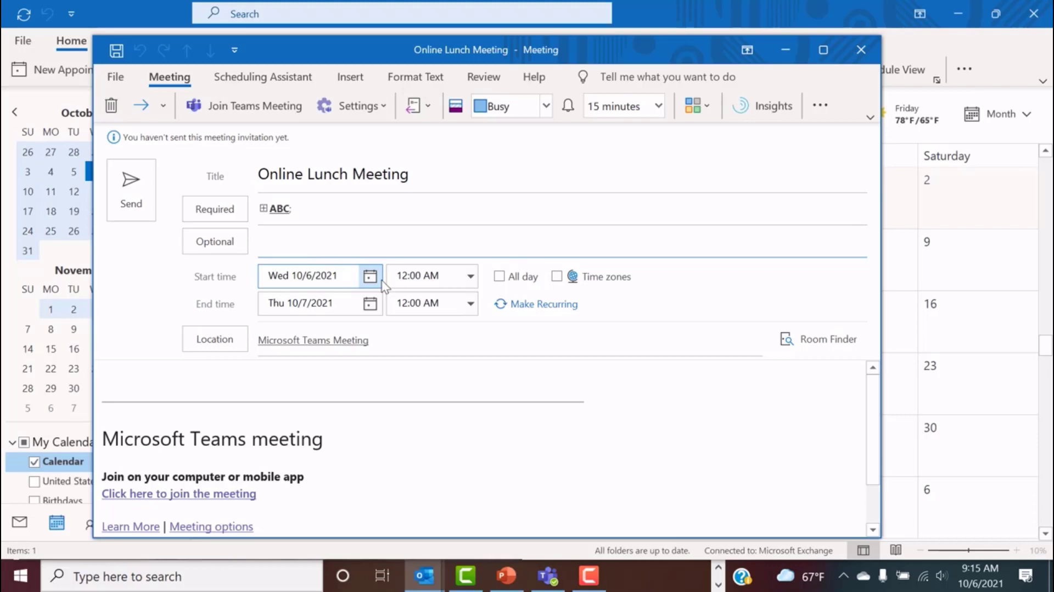
Set the meeting's start time to 12:00 PM
click(471, 277)
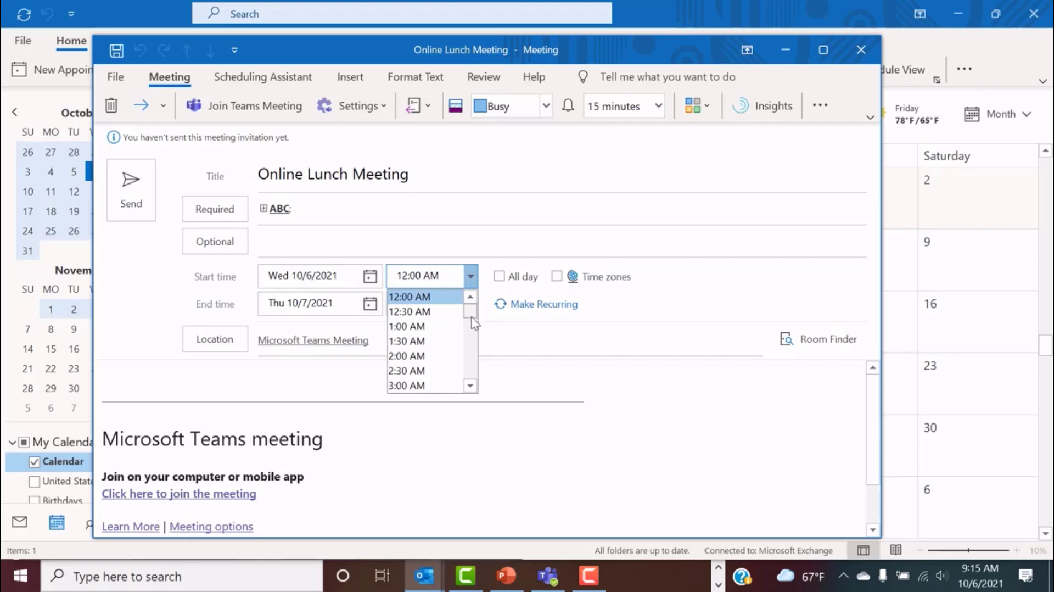
click(470, 386)
click(470, 386)
click(473, 389)
click(472, 389)
click(473, 389)
click(472, 389)
click(472, 389)
click(471, 386)
click(471, 386)
click(471, 386)
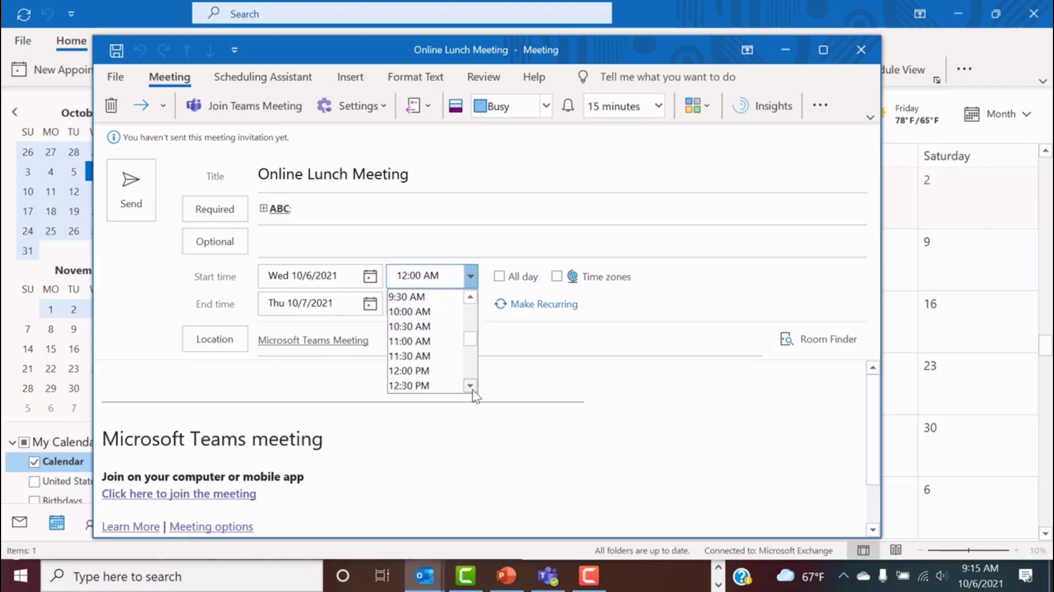
click(436, 370)
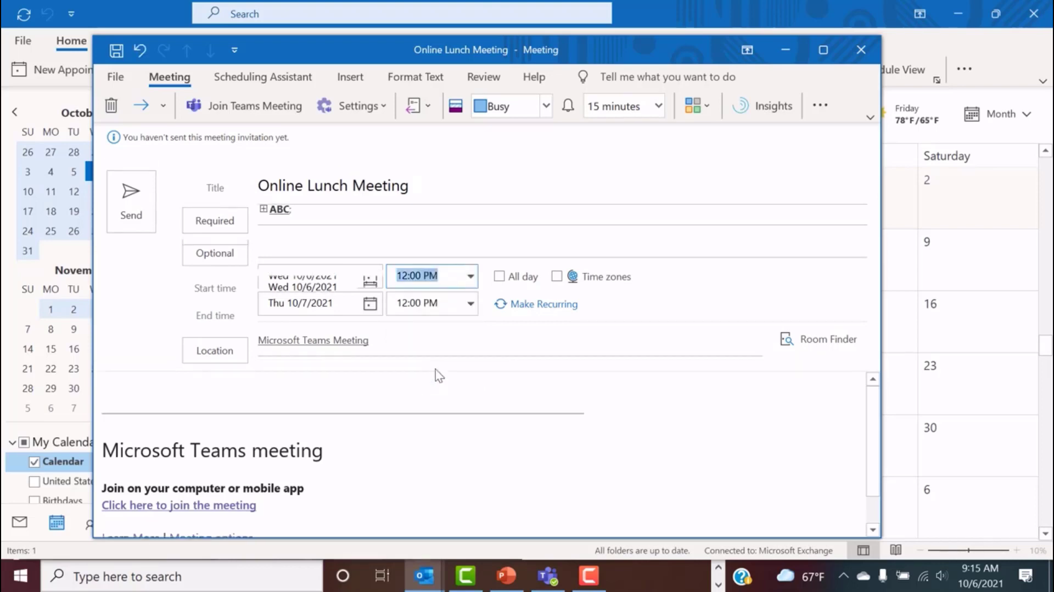
Set the meeting to end on Wed 10/6/2021 at 1:00 PM
click(472, 315)
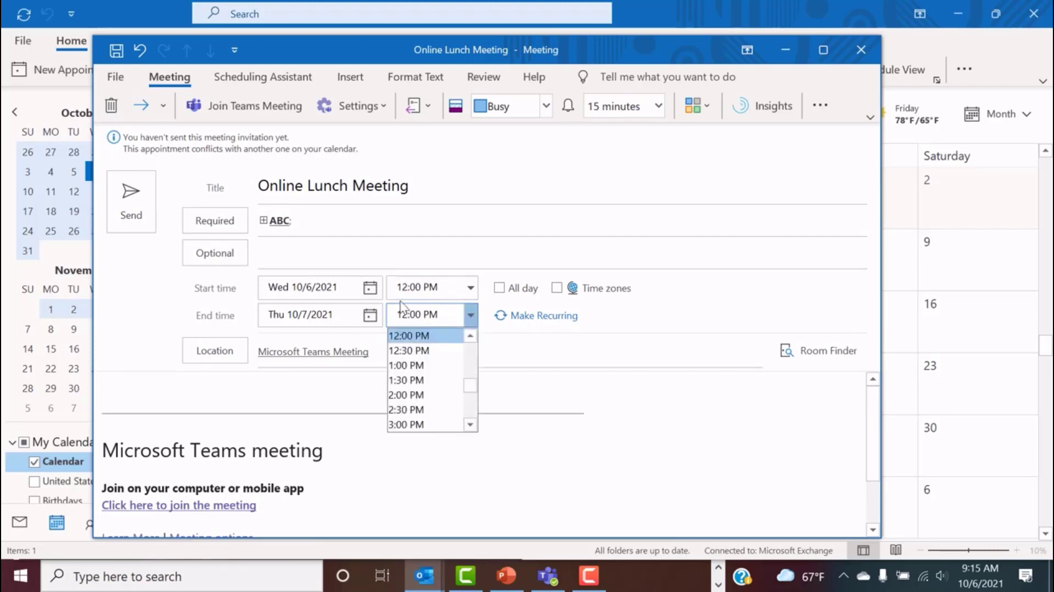
click(360, 324)
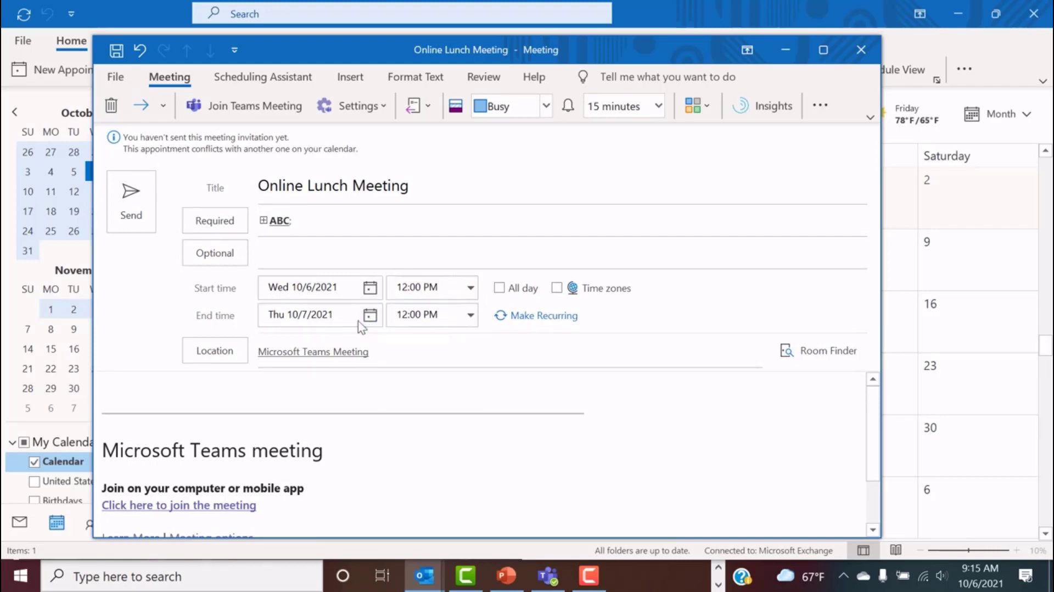
click(363, 318)
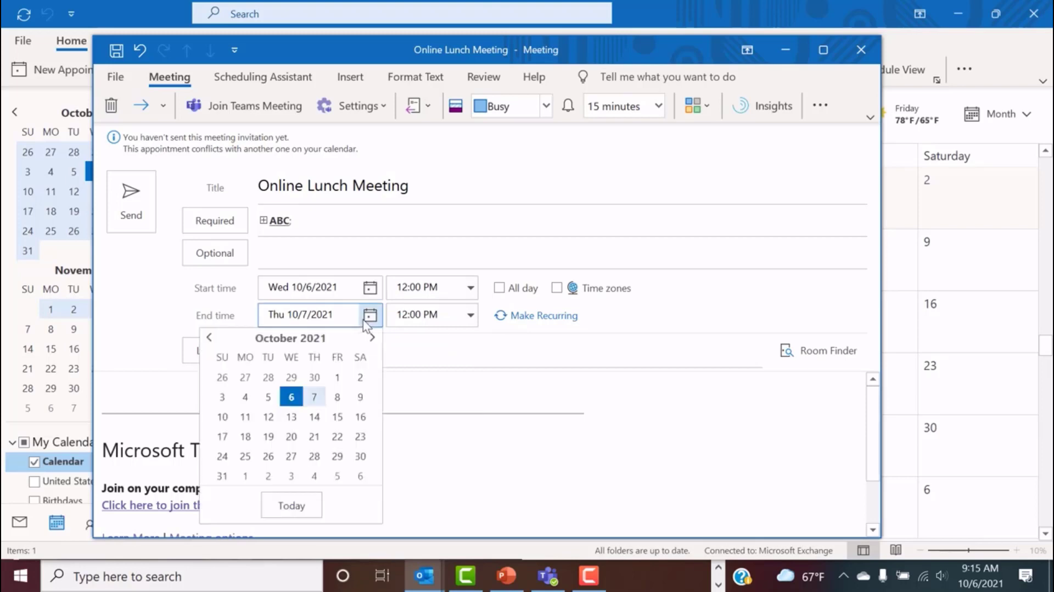
click(291, 397)
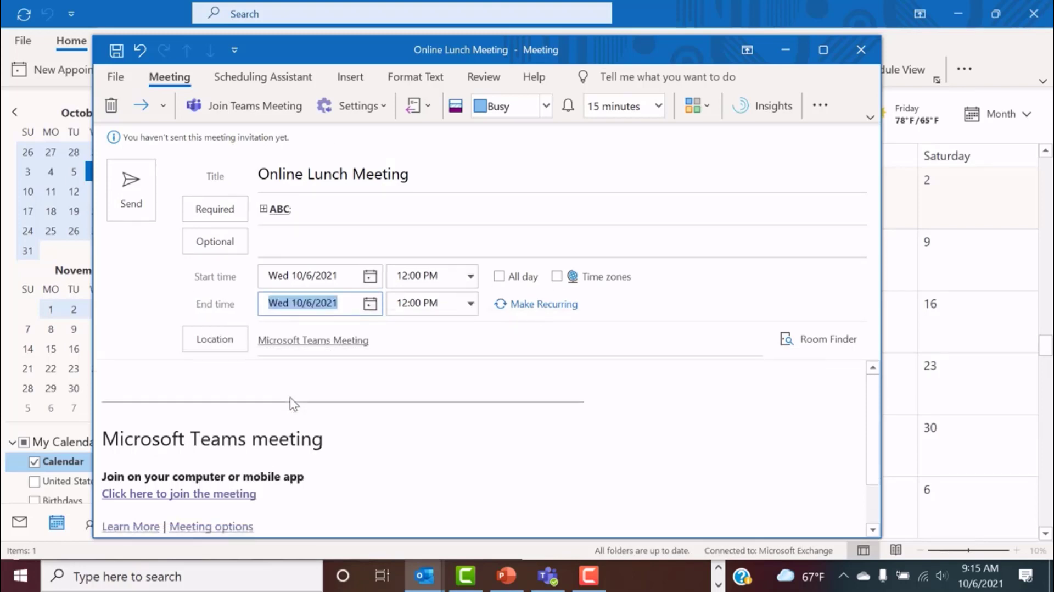
click(471, 304)
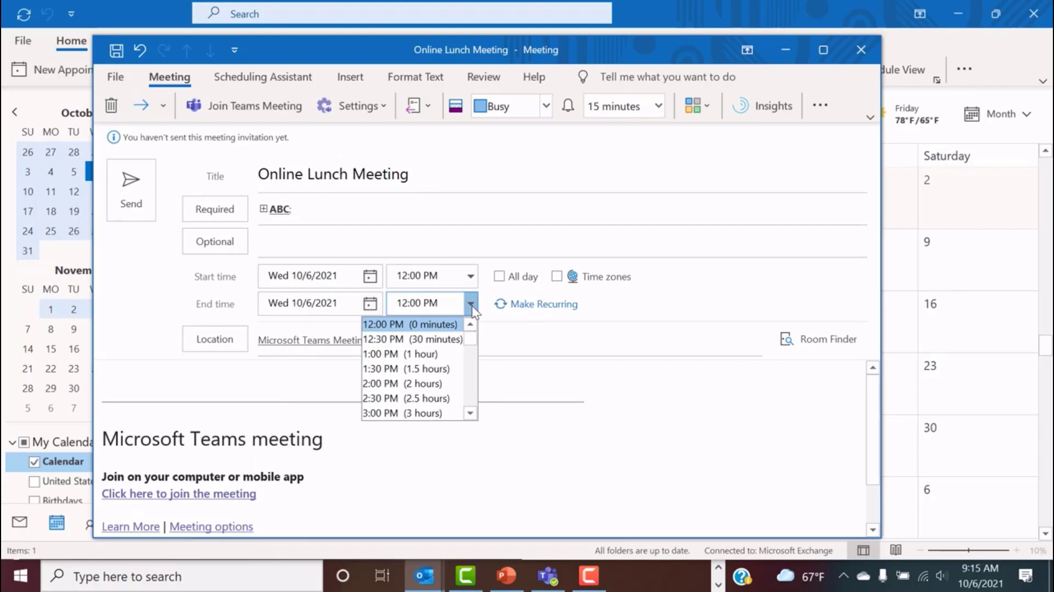
click(446, 354)
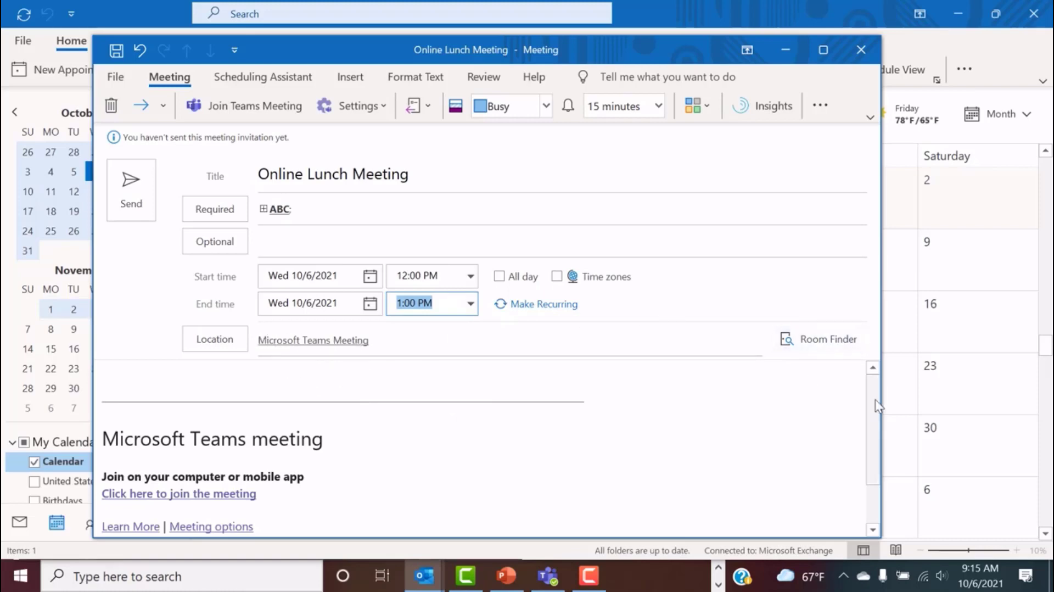
Add the message "Make sure you bring your lunch!" above the Teams meeting details and send the invitation
drag(878, 401, 846, 434)
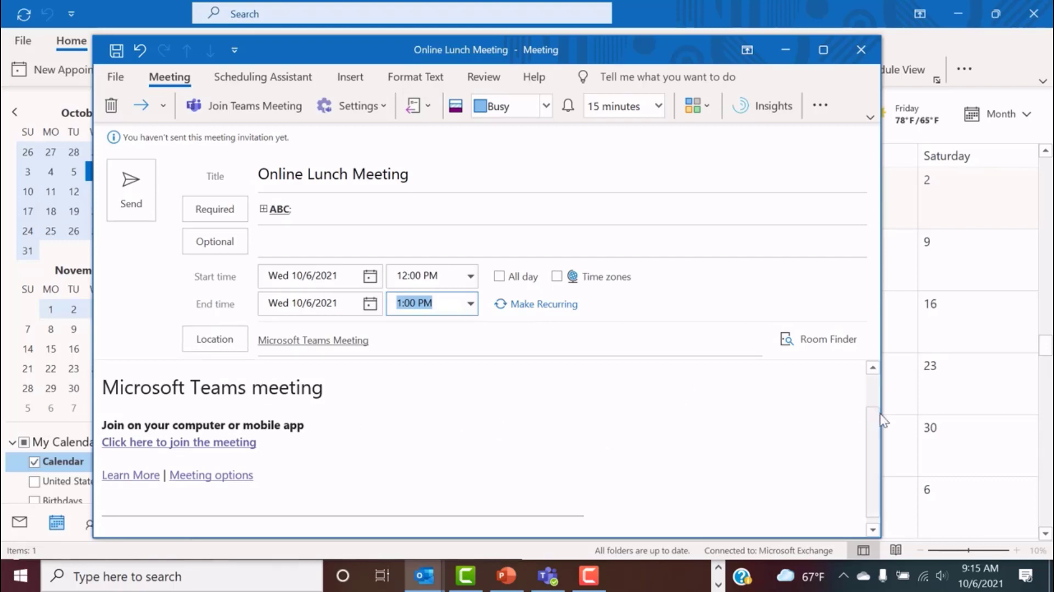
drag(879, 423, 878, 364)
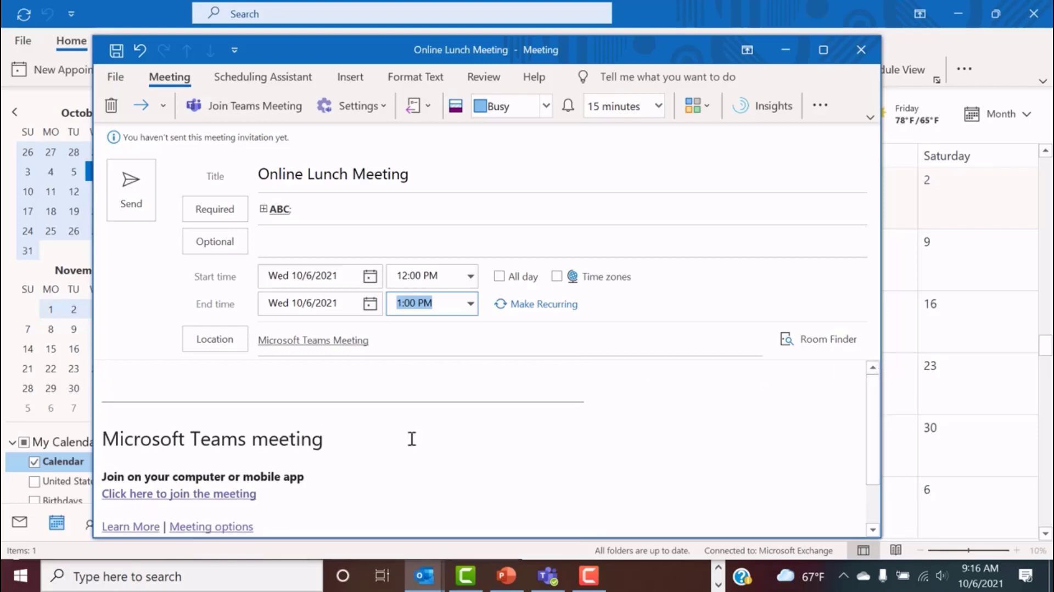
click(126, 381)
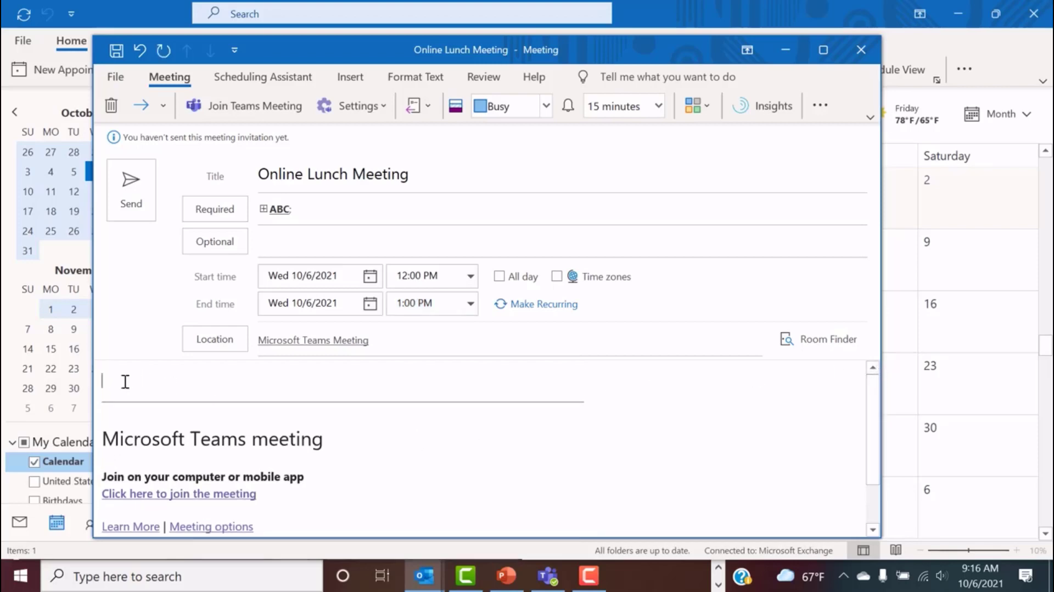
text(Make sure you bring your l)
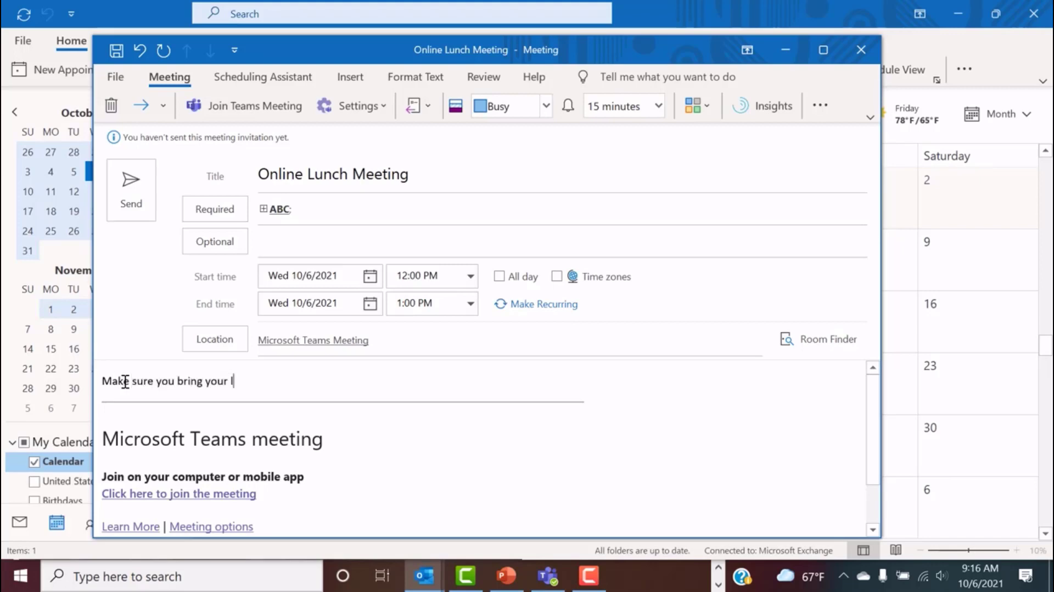
text(unch!)
click(127, 191)
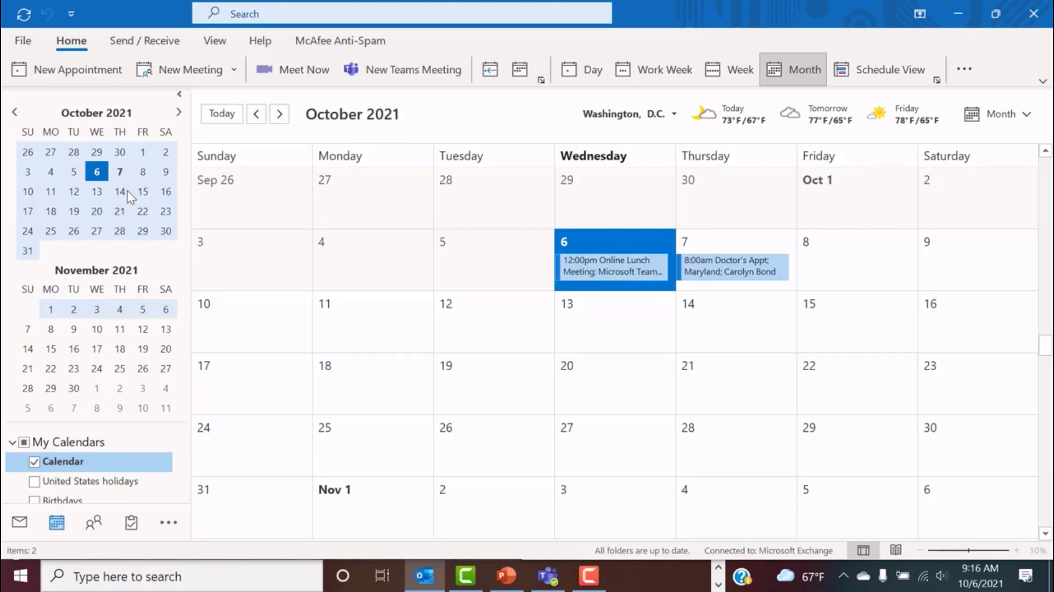
mouse_move(591, 270)
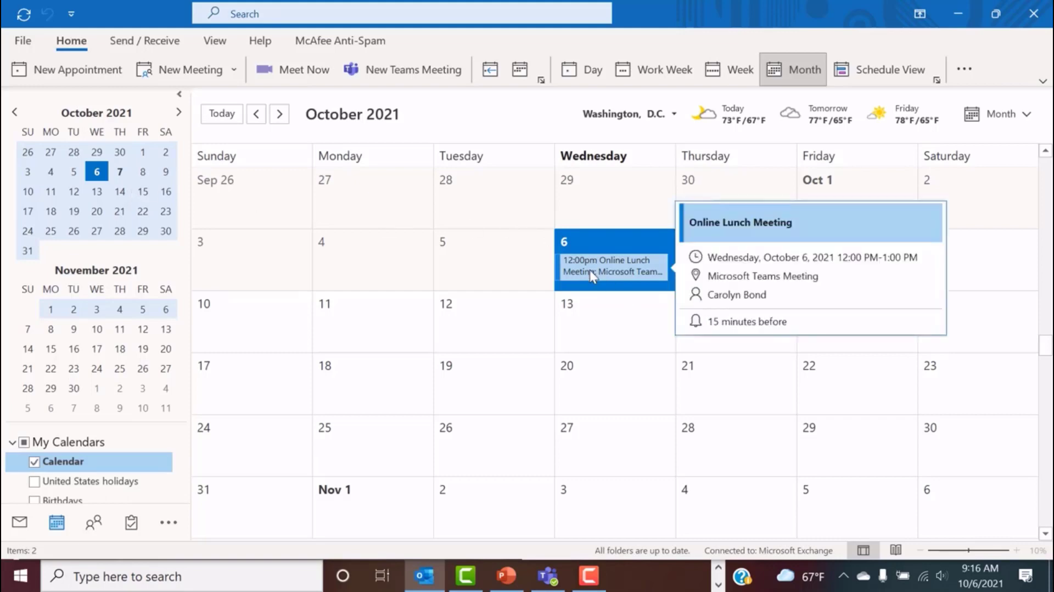